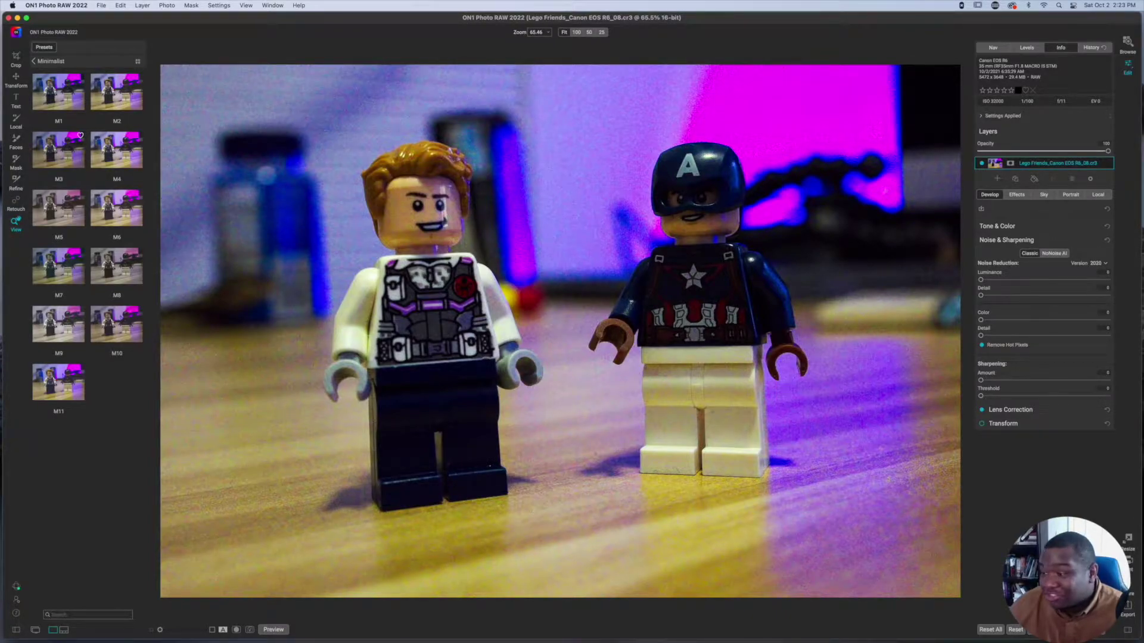
Switch noise reduction to NoNoise AI and toggle the grainy original view for comparison
{"action": "left_click", "coordinate": [1051, 256]}
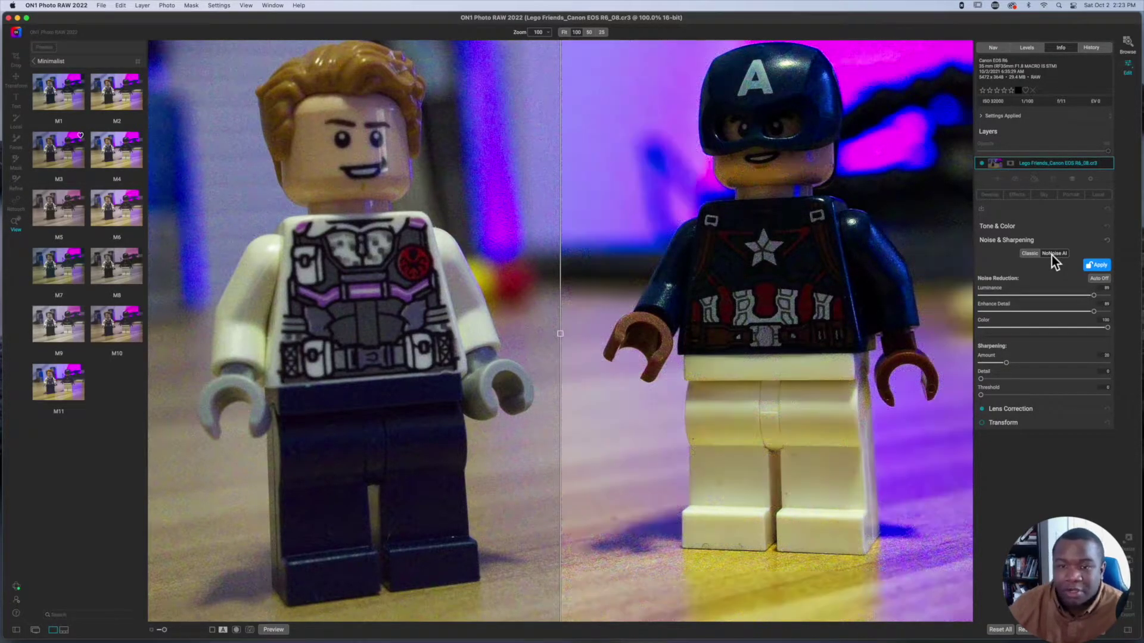
{"action": "key", "text": "backslash"}
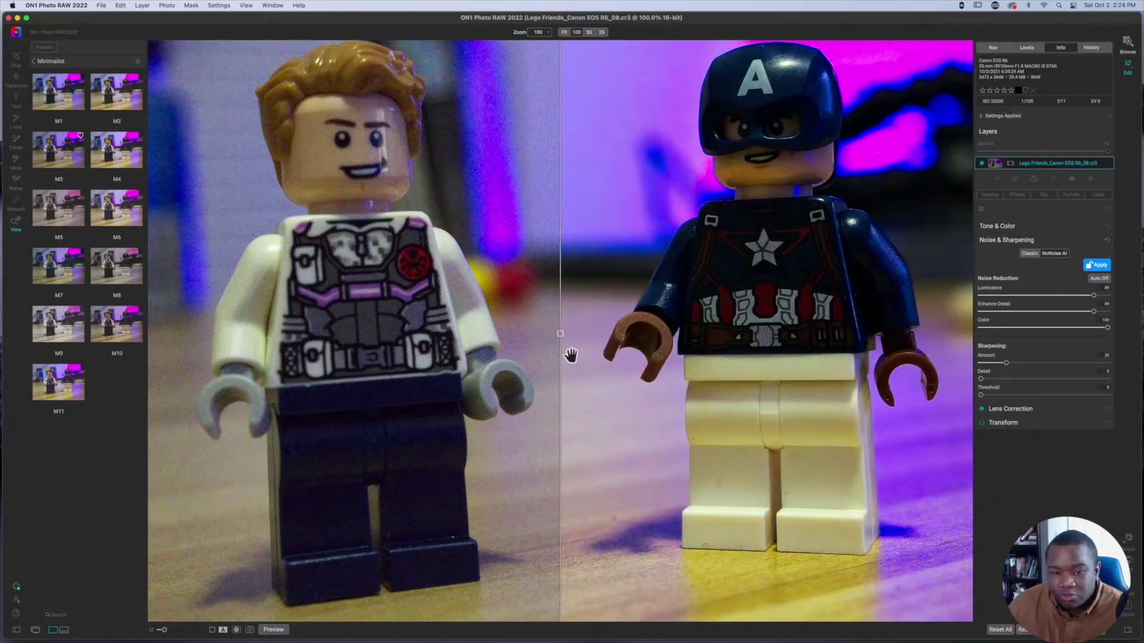
{"action": "left_click_drag", "start_coordinate": [557, 333], "coordinate": [729, 279]}
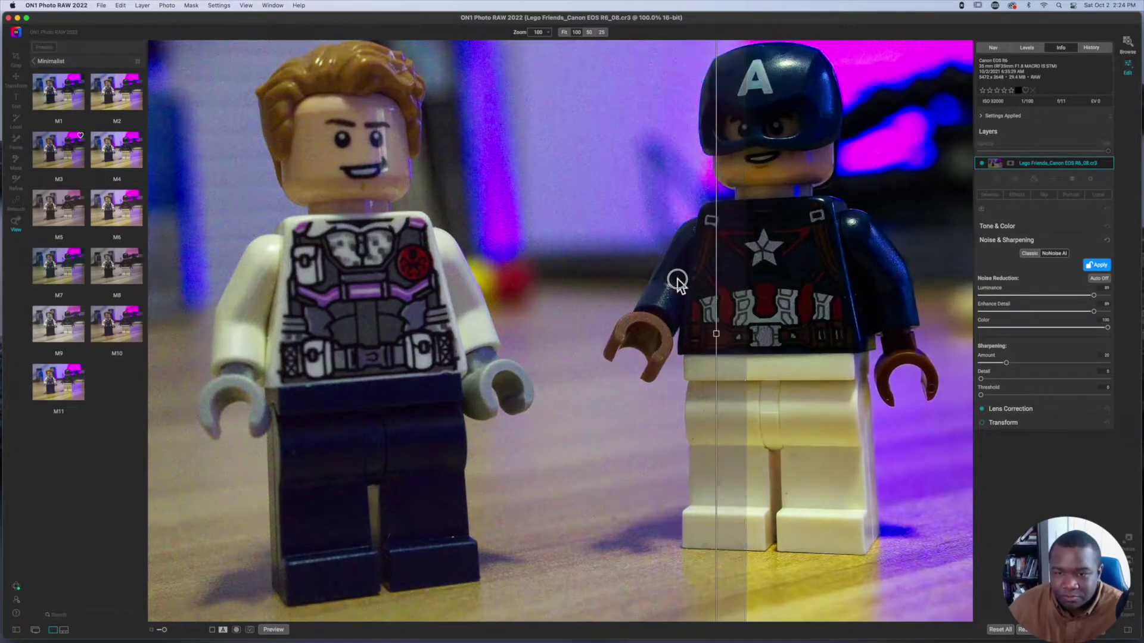
{"action": "left_click_drag", "start_coordinate": [728, 279], "coordinate": [354, 280]}
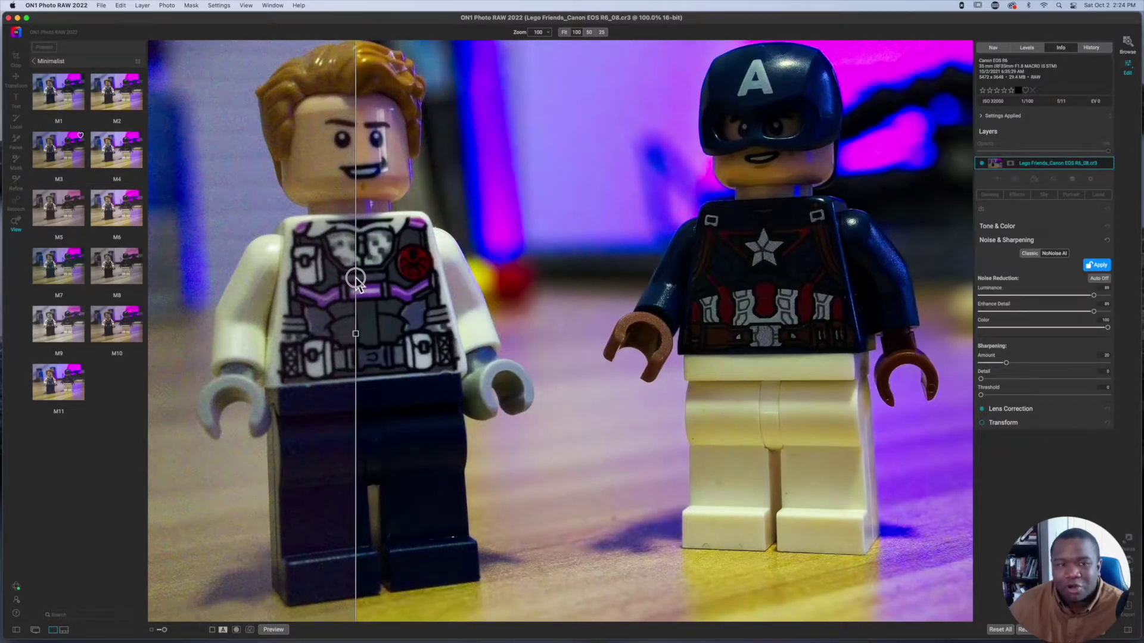
{"action": "left_click_drag", "start_coordinate": [354, 280], "coordinate": [359, 277]}
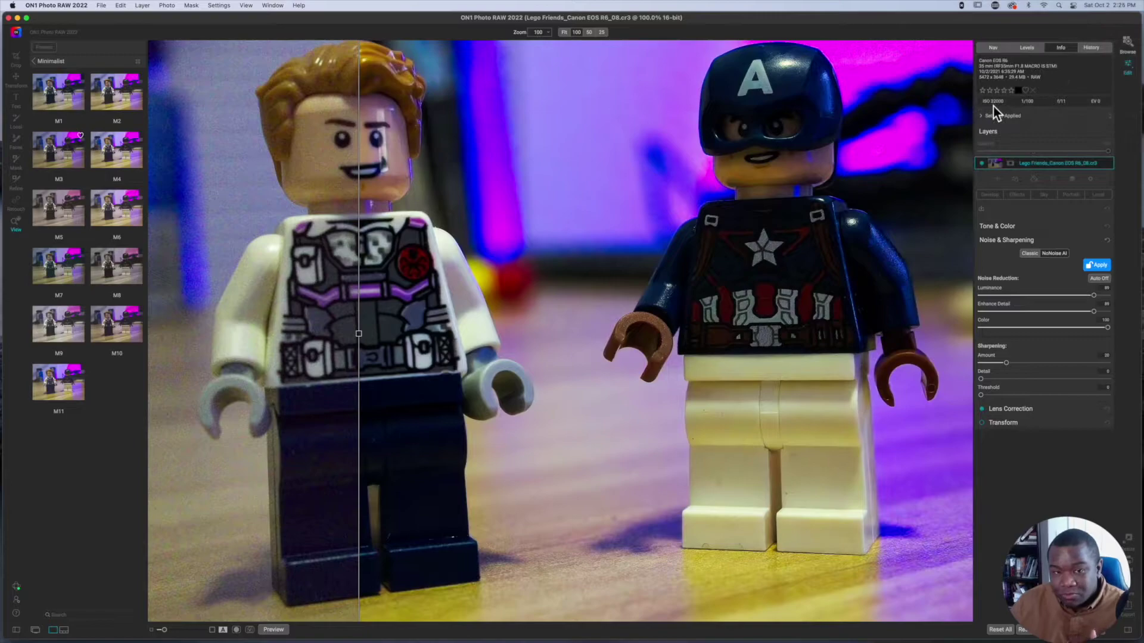
{"action": "left_click_drag", "start_coordinate": [358, 334], "coordinate": [623, 334]}
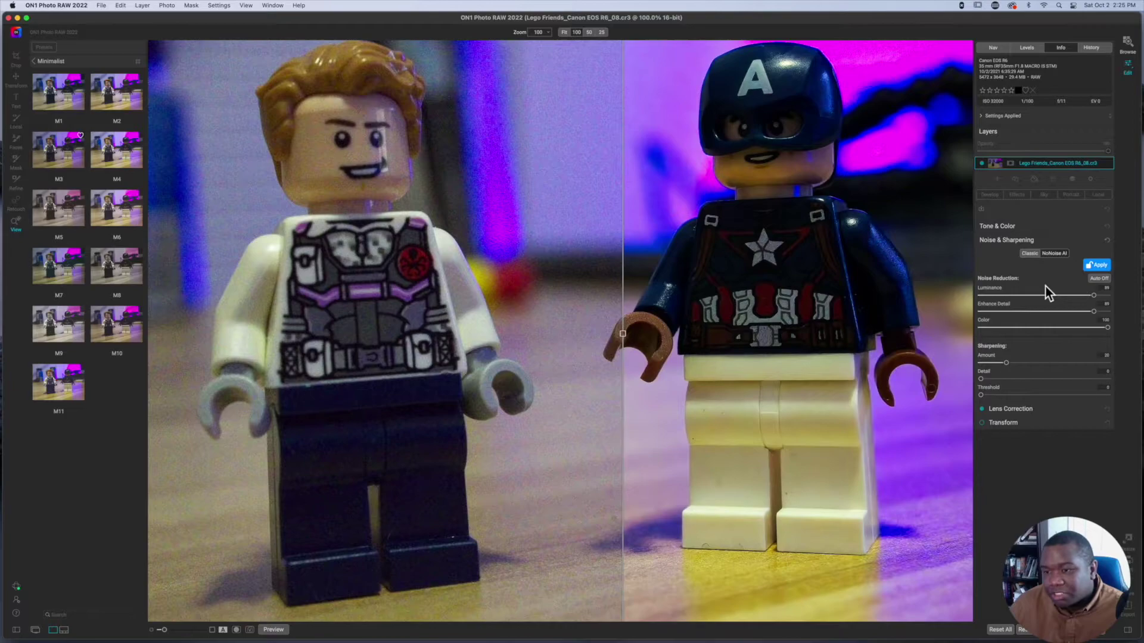
Apply NoNoise AI, toggle the Cannon R6 Basic Color effect off and on, then return to Develop
{"action": "left_click", "coordinate": [1088, 267]}
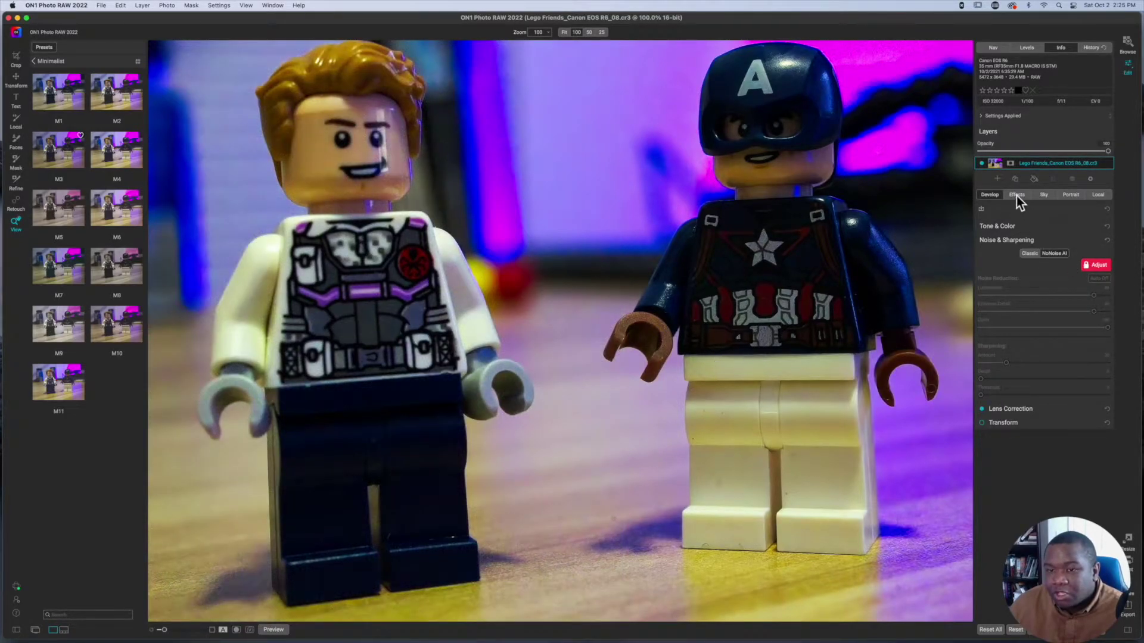
{"action": "left_click", "coordinate": [1016, 196]}
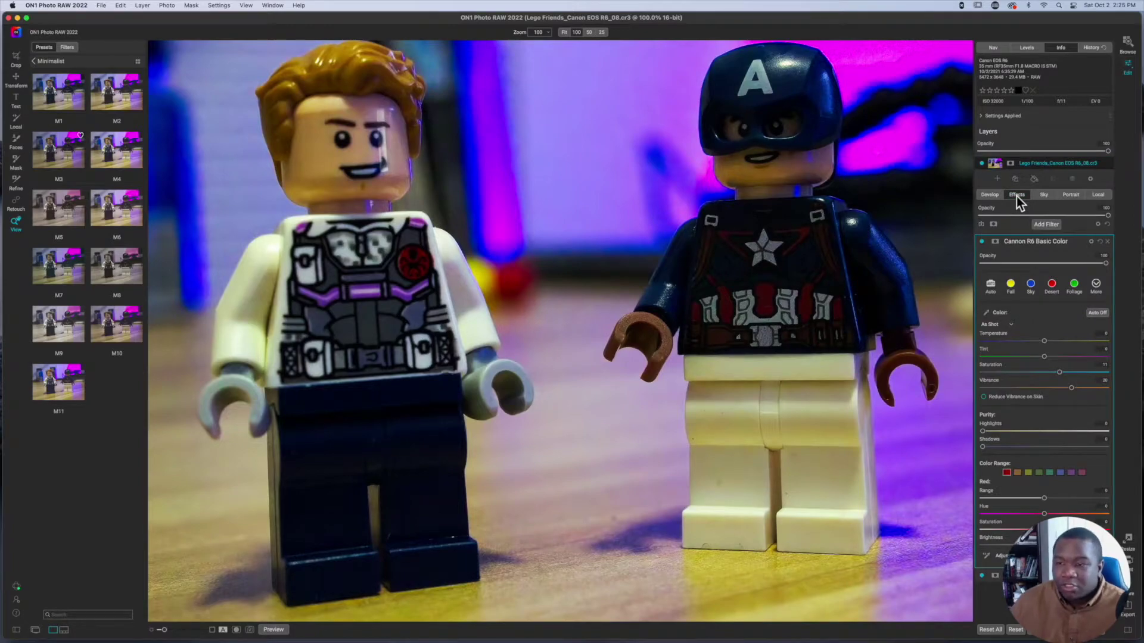
{"action": "mouse_move", "coordinate": [1027, 241]}
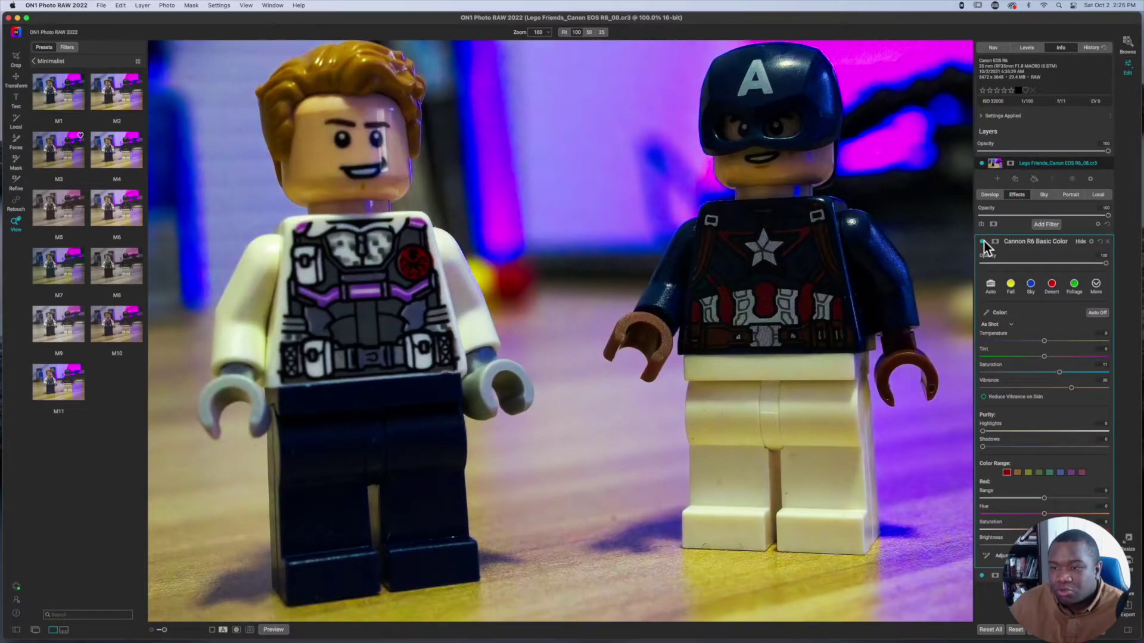
{"action": "left_click", "coordinate": [983, 241]}
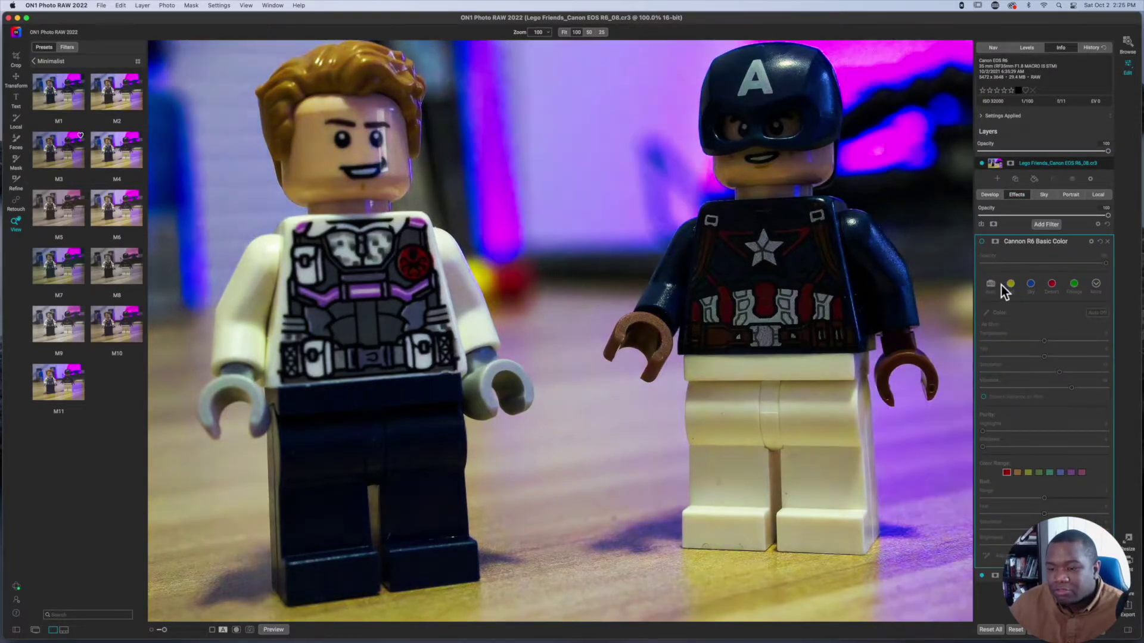
{"action": "left_click", "coordinate": [983, 578]}
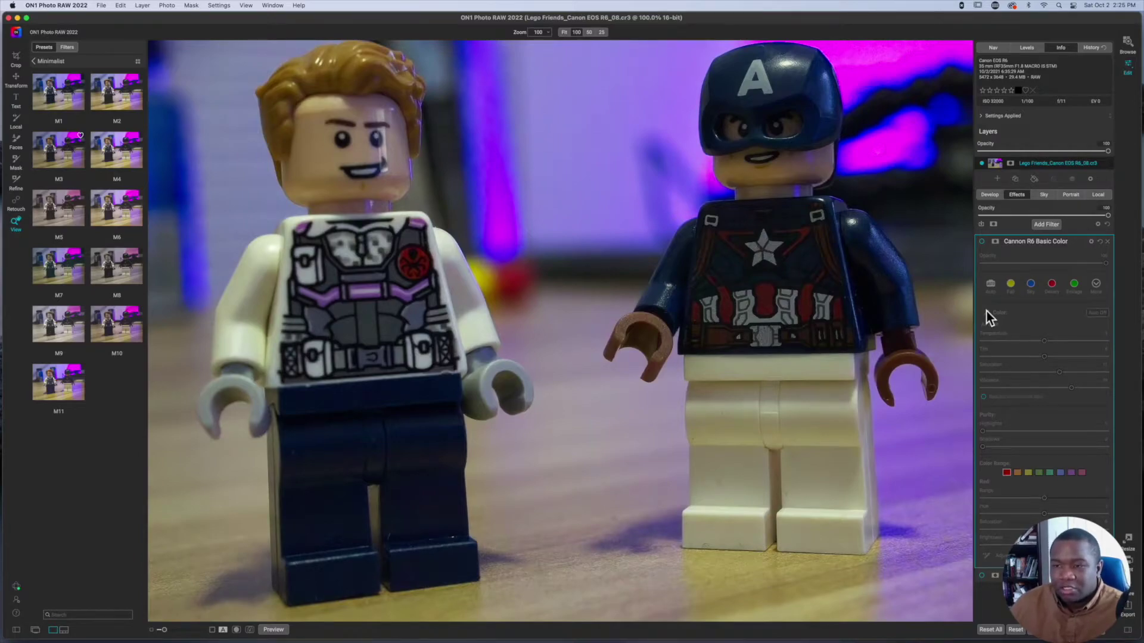
{"action": "left_click", "coordinate": [990, 195]}
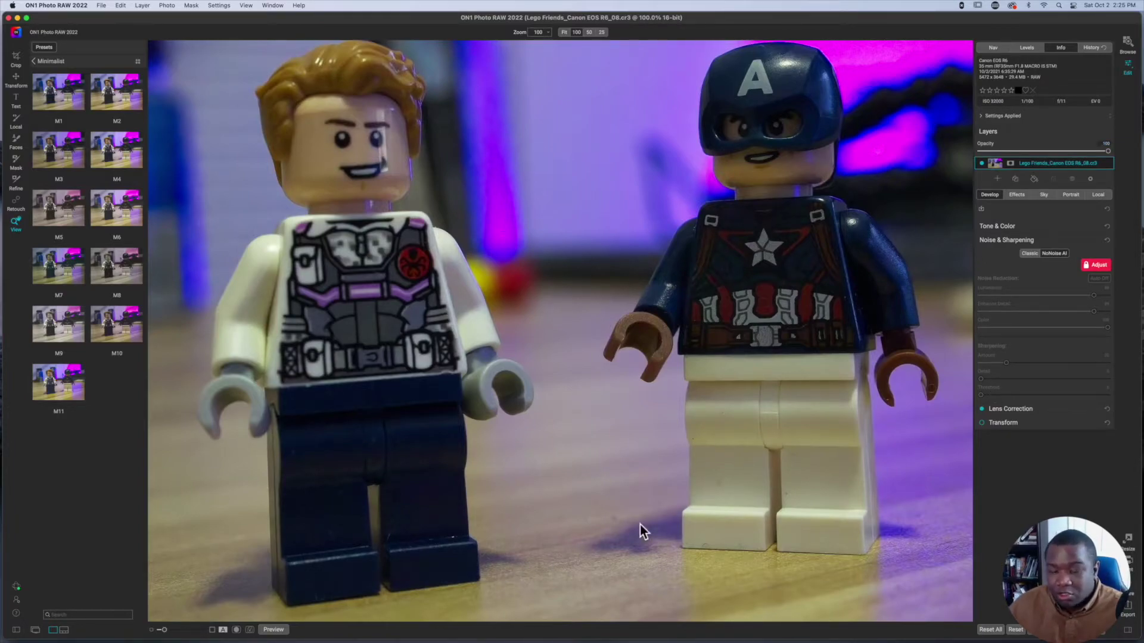
Turn on the before/after split view and reopen NoNoise AI with Adjust
{"action": "left_click", "coordinate": [224, 629]}
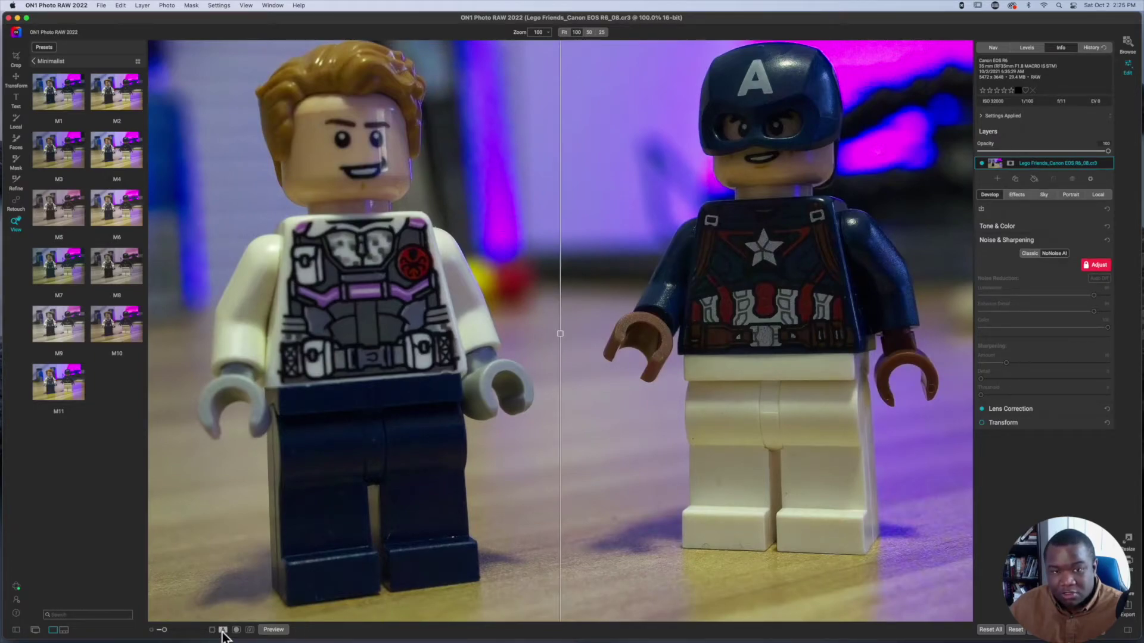
{"action": "left_click", "coordinate": [1095, 265]}
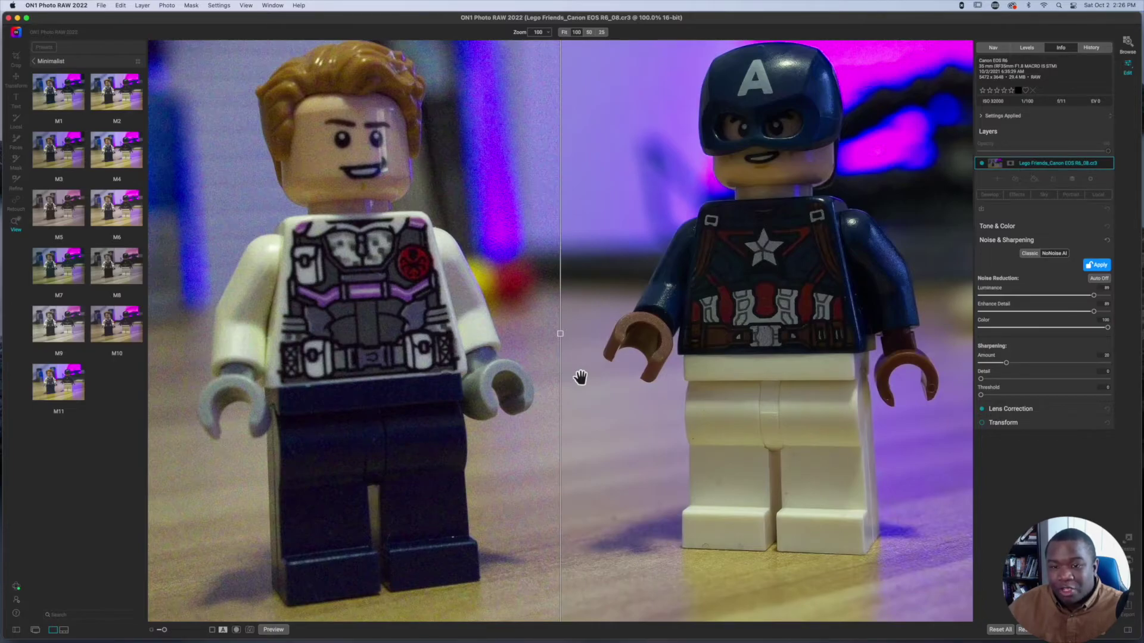
{"action": "scroll", "coordinate": [580, 377], "scroll_direction": "down", "scroll_amount": 3}
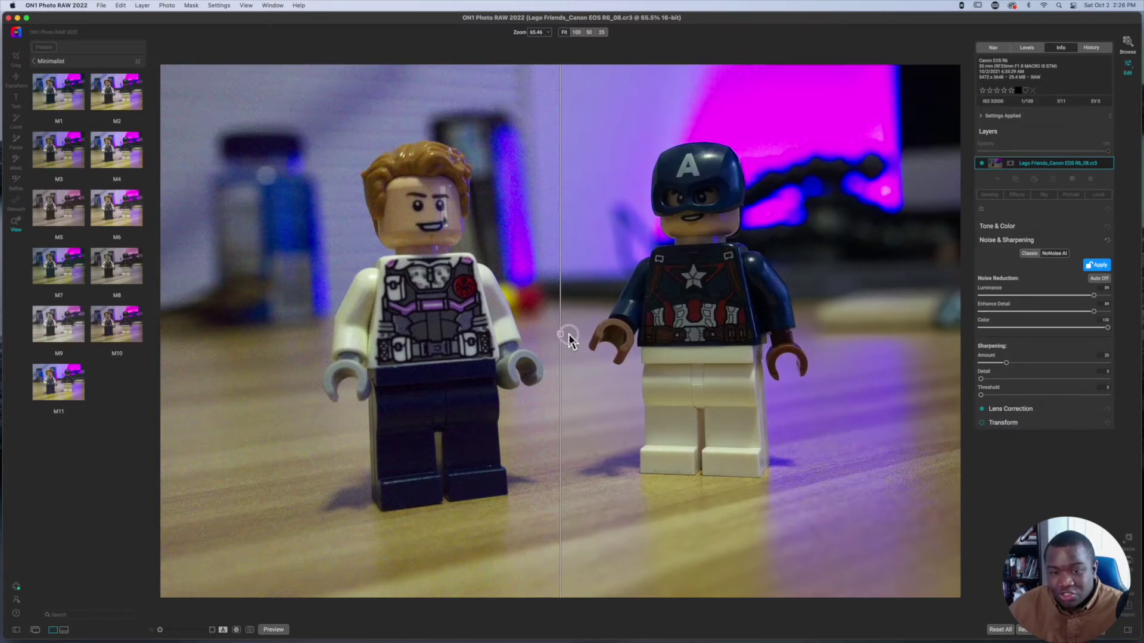
Slide the before/after split divider toward the right to compare the figures
{"action": "mouse_move", "coordinate": [564, 338]}
{"action": "left_mouse_down"}
{"action": "mouse_move", "coordinate": [731, 344]}
{"action": "mouse_move", "coordinate": [380, 344]}
{"action": "mouse_move", "coordinate": [570, 368]}
{"action": "left_mouse_up"}
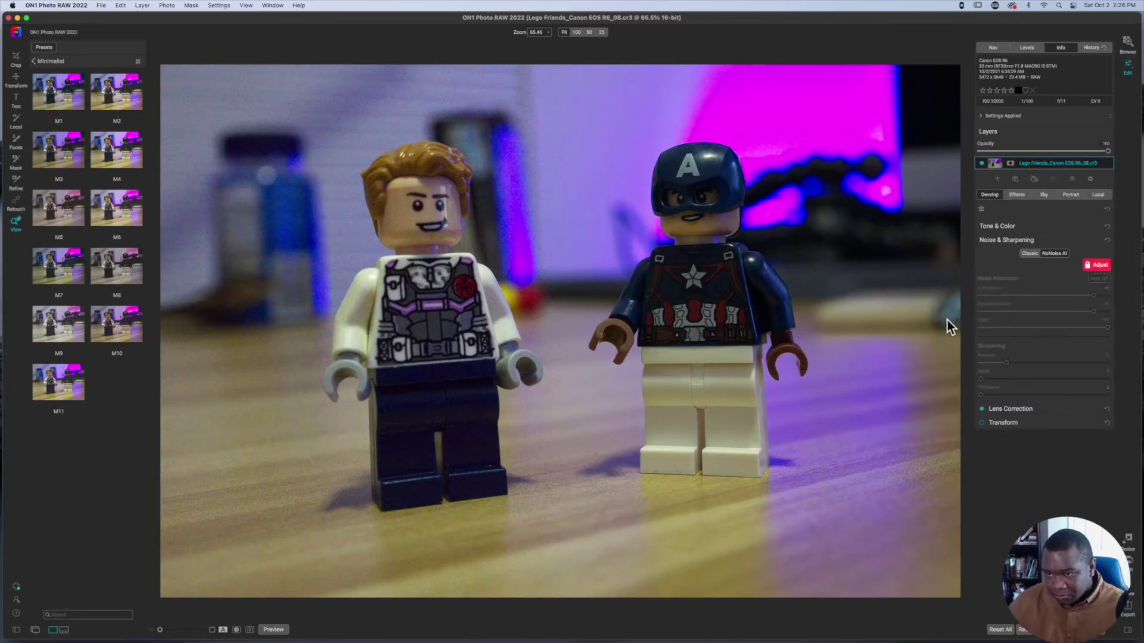
Expand Tone & Color and set Structure to 42
{"action": "left_click", "coordinate": [1028, 227]}
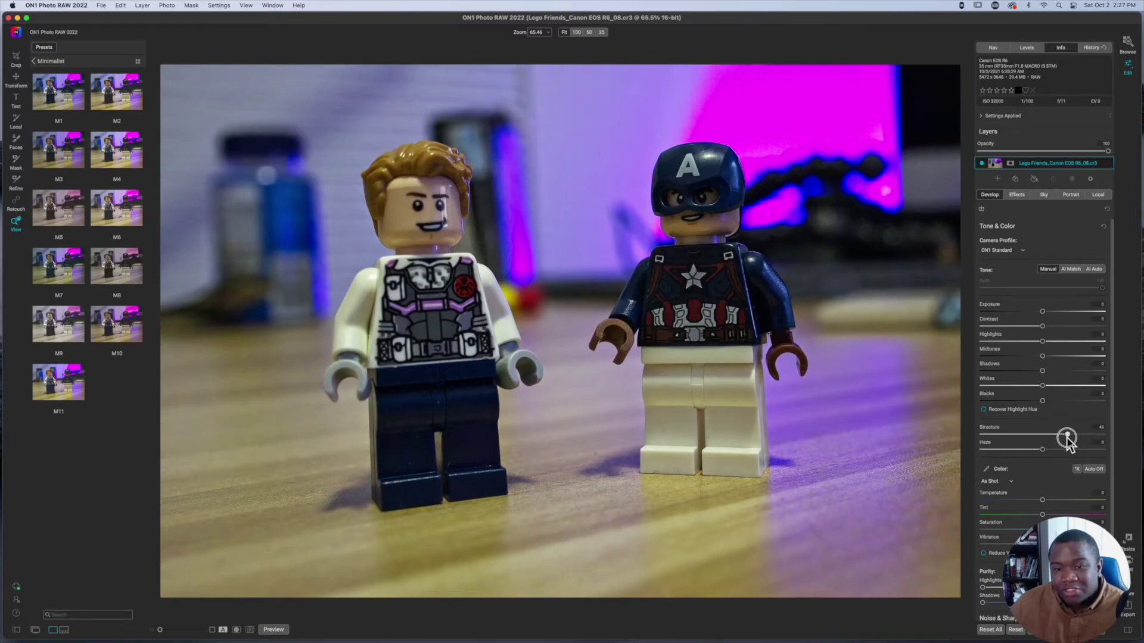
{"action": "left_click_drag", "start_coordinate": [1068, 442], "coordinate": [1070, 443]}
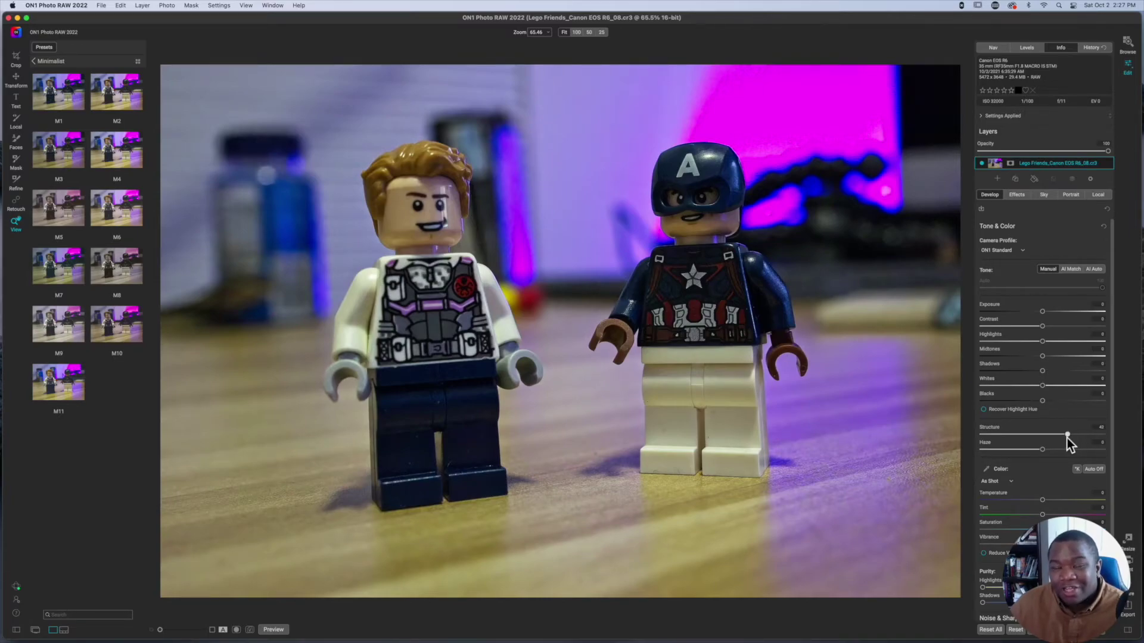